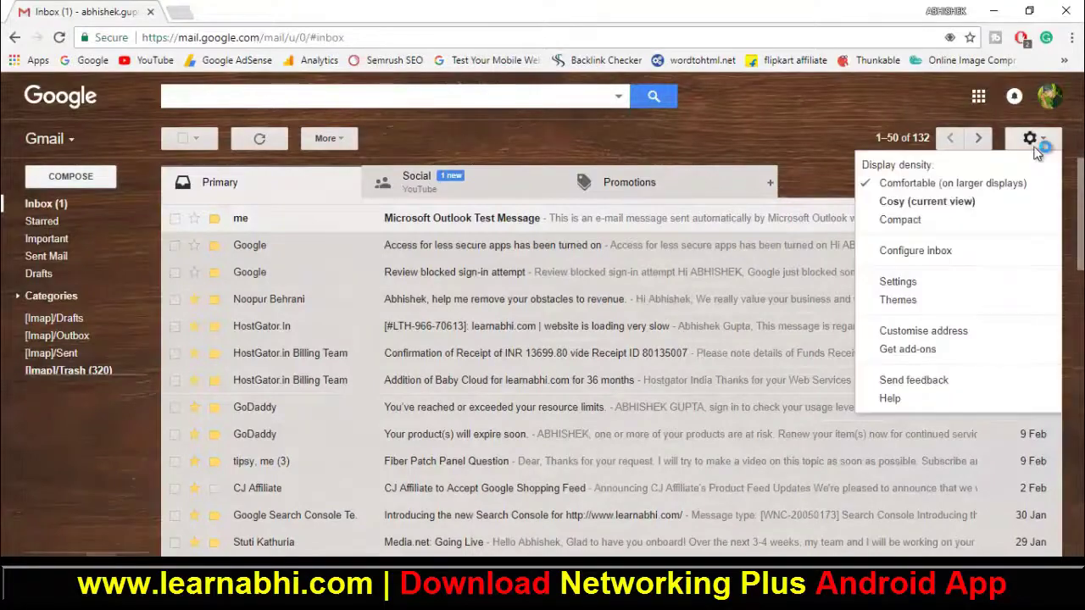
Step: Confirm IMAP is enabled in Gmail's Forwarding and POP/IMAP settings, then launch Outlook 2013
{"action": "left_click", "coordinate": [974, 280]}
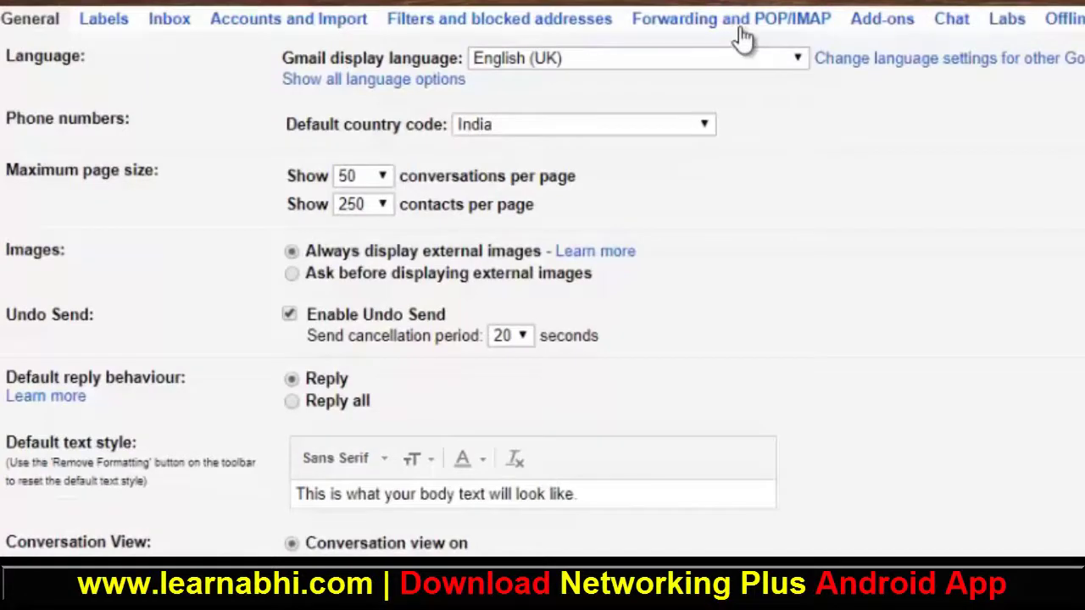
{"action": "left_click", "coordinate": [742, 34]}
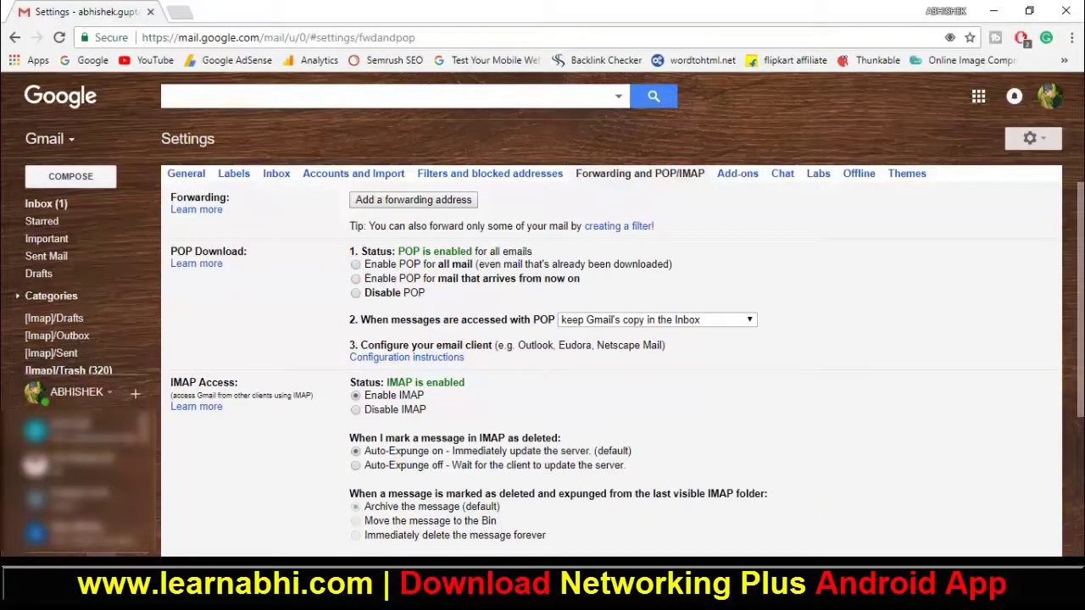
{"action": "left_click", "coordinate": [17, 594]}
{"action": "left_click", "coordinate": [78, 402]}
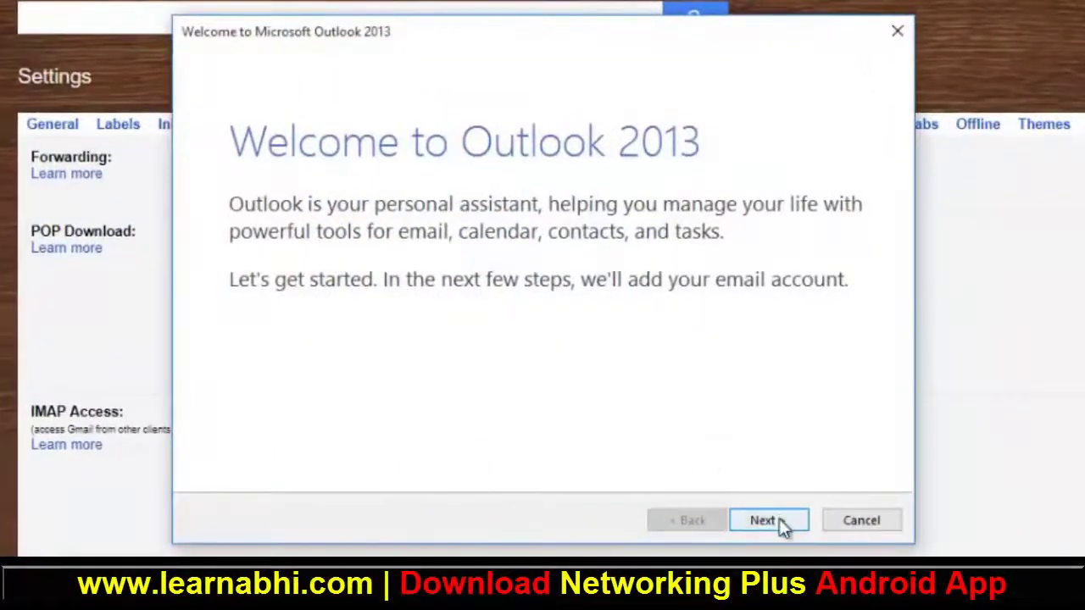
Step: Go through the Outlook wizard, choosing manual setup and the POP or IMAP account type
{"action": "left_click", "coordinate": [780, 527]}
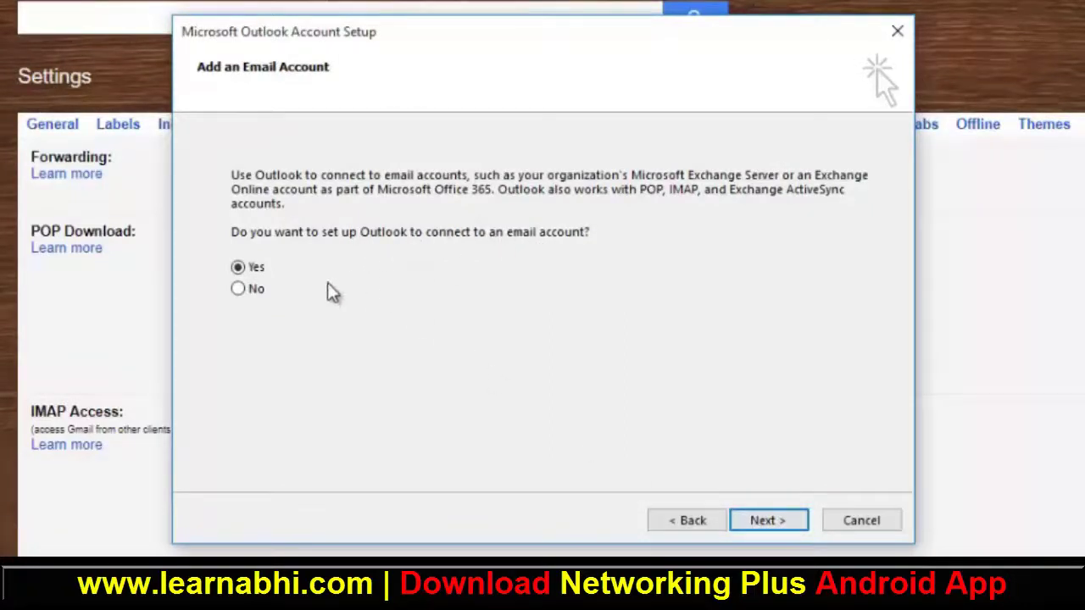
{"action": "left_click", "coordinate": [766, 522]}
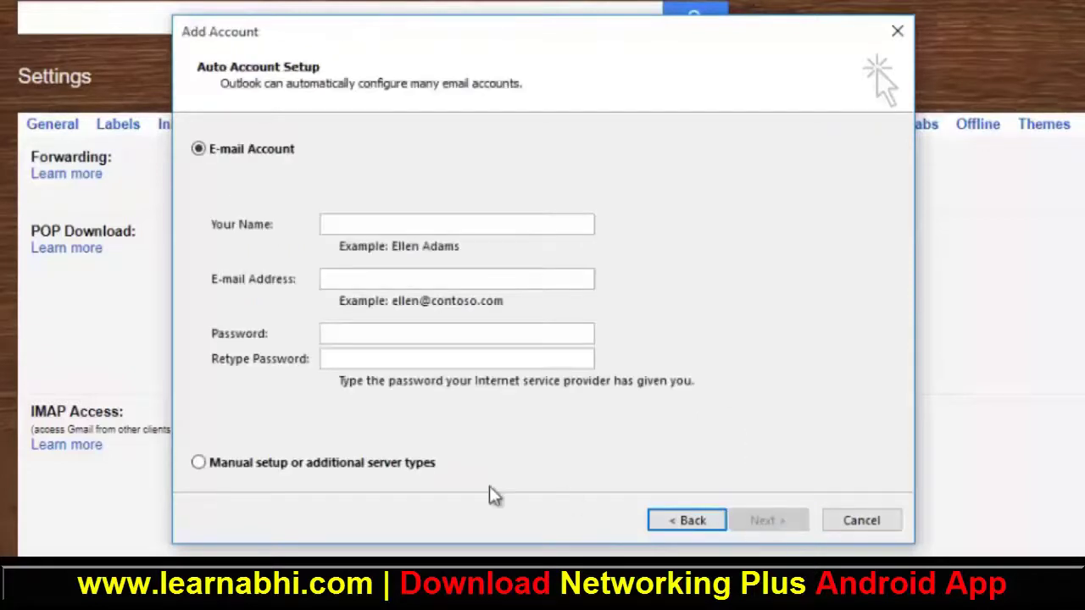
{"action": "left_click", "coordinate": [405, 473]}
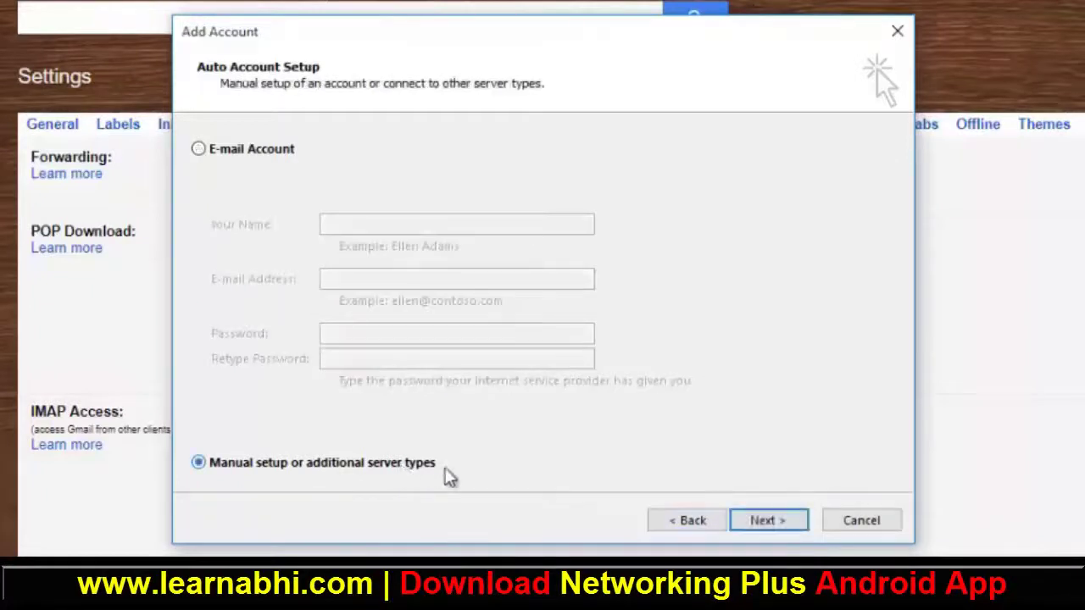
{"action": "left_click", "coordinate": [769, 521]}
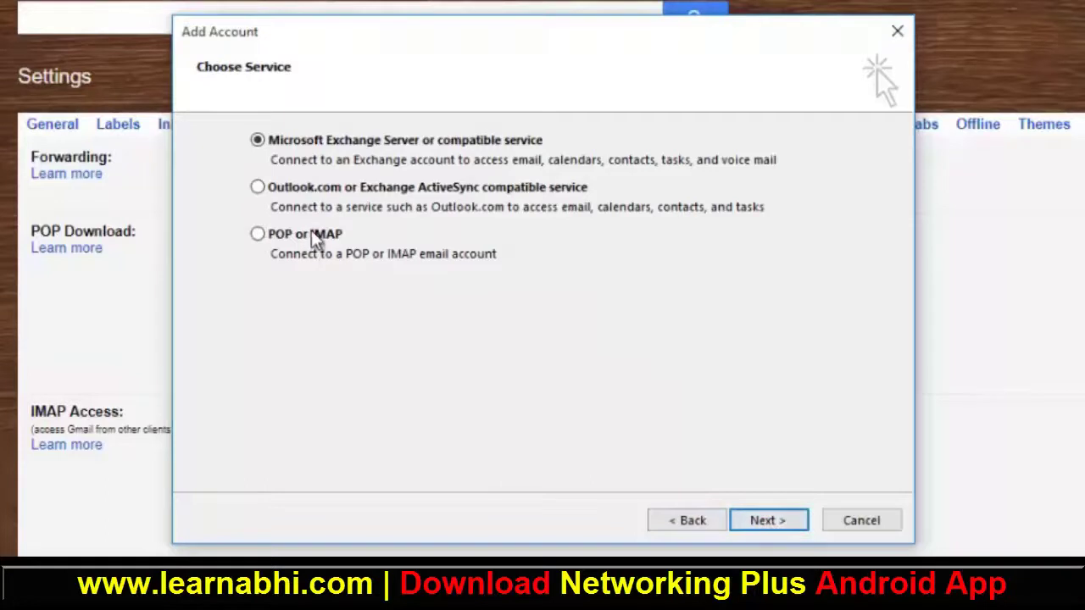
{"action": "left_click", "coordinate": [313, 238]}
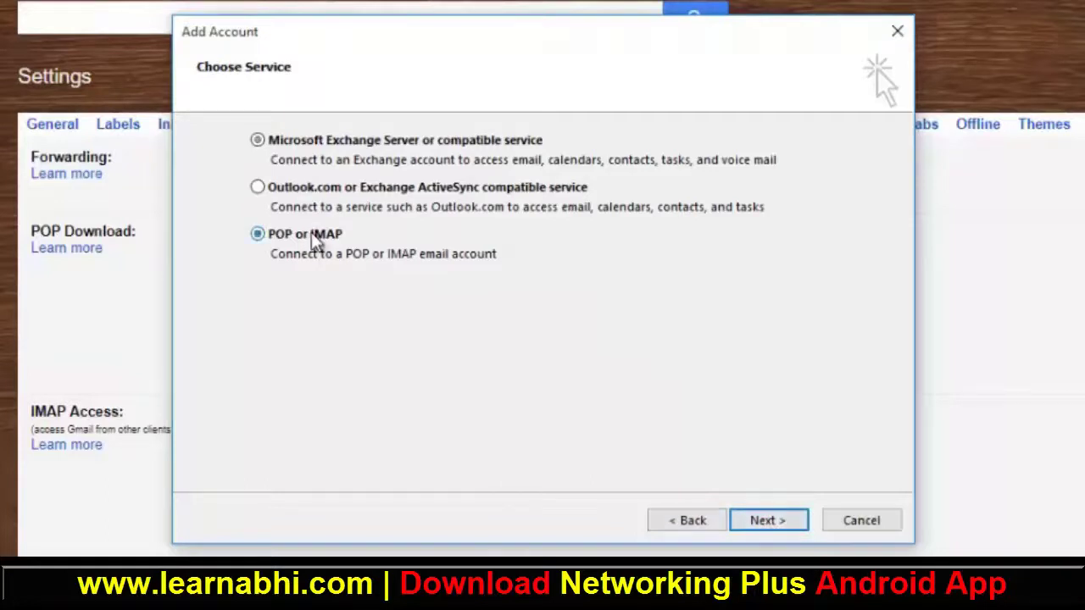
{"action": "left_click", "coordinate": [785, 522]}
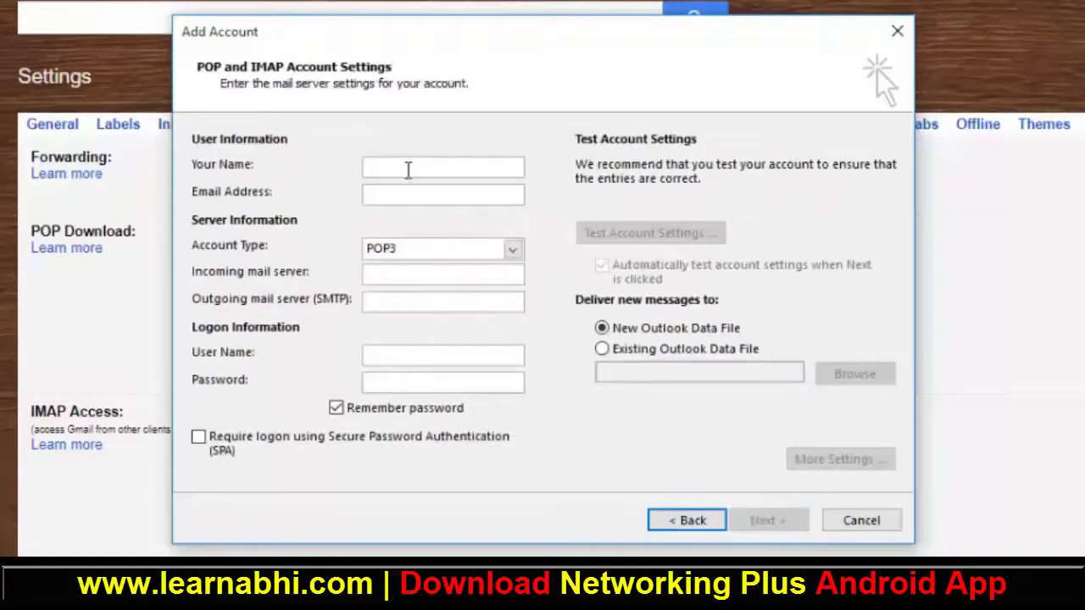
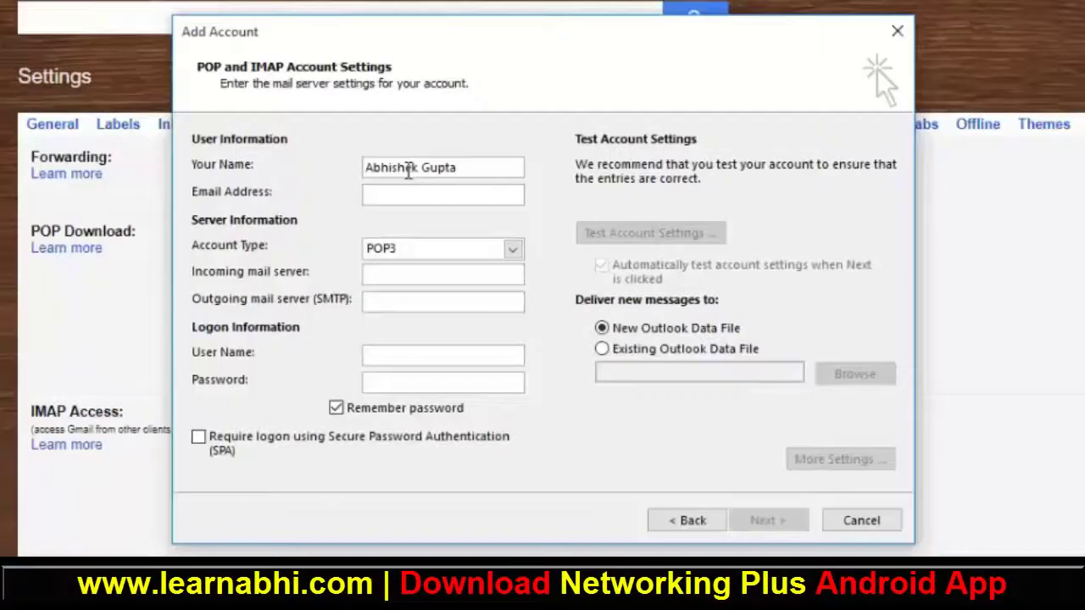
Step: Enter the display name, choose IMAP, and set servers imap.gmail.com and smtp.gmail.com
{"action": "left_click", "coordinate": [512, 248]}
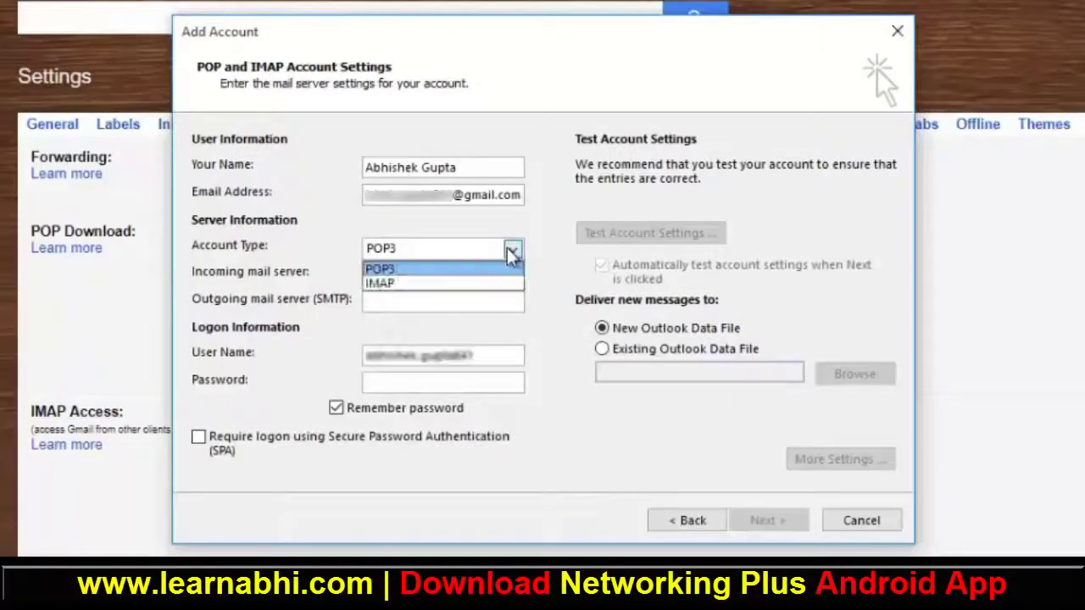
{"action": "left_click", "coordinate": [415, 283]}
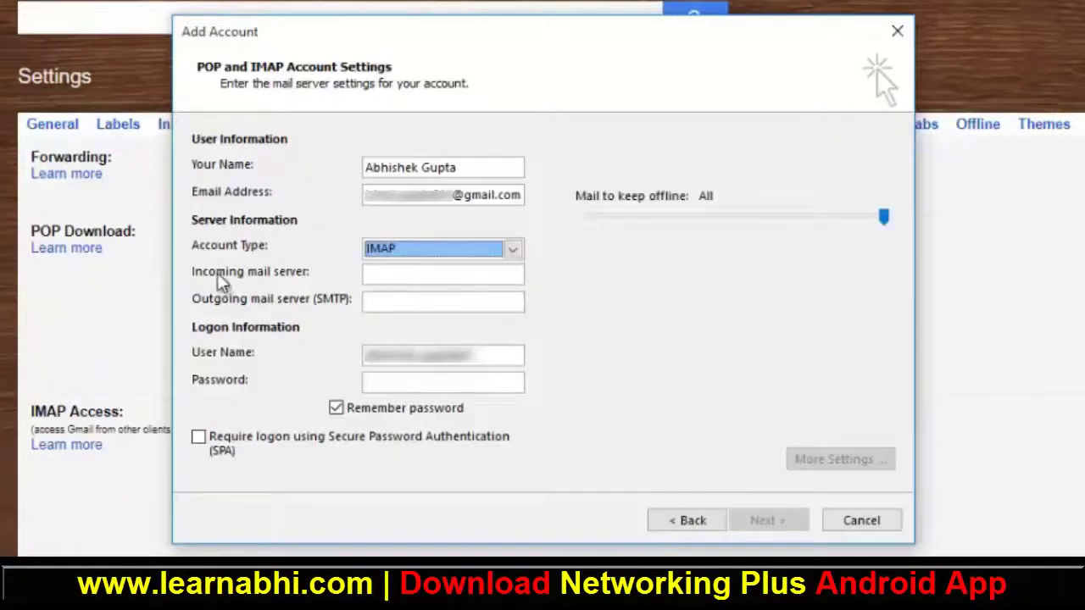
{"action": "left_click", "coordinate": [428, 276]}
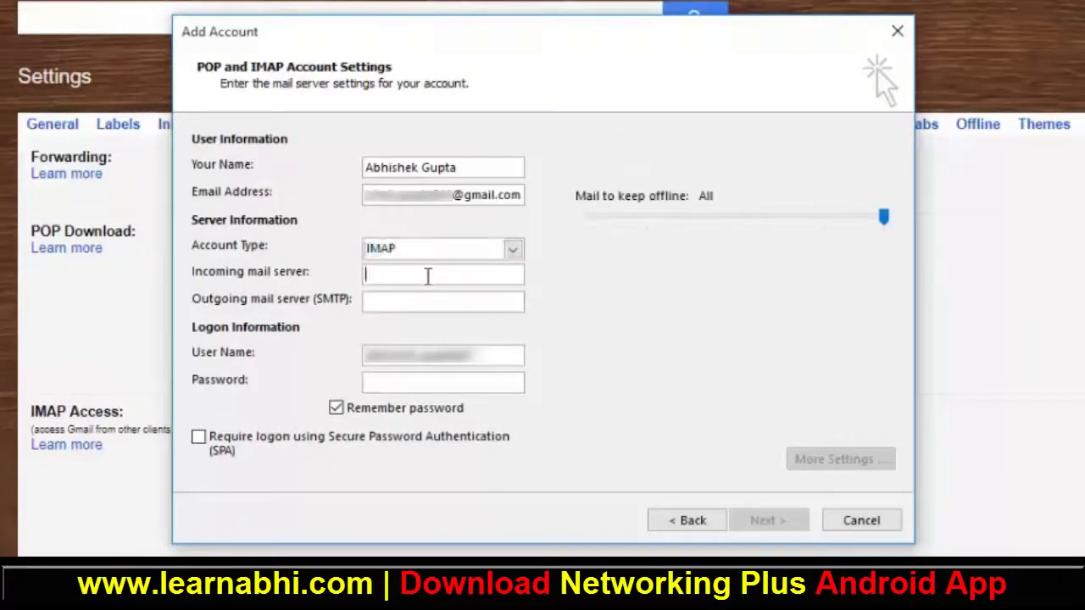
{"action": "type", "text": "imap.gmail.com"}
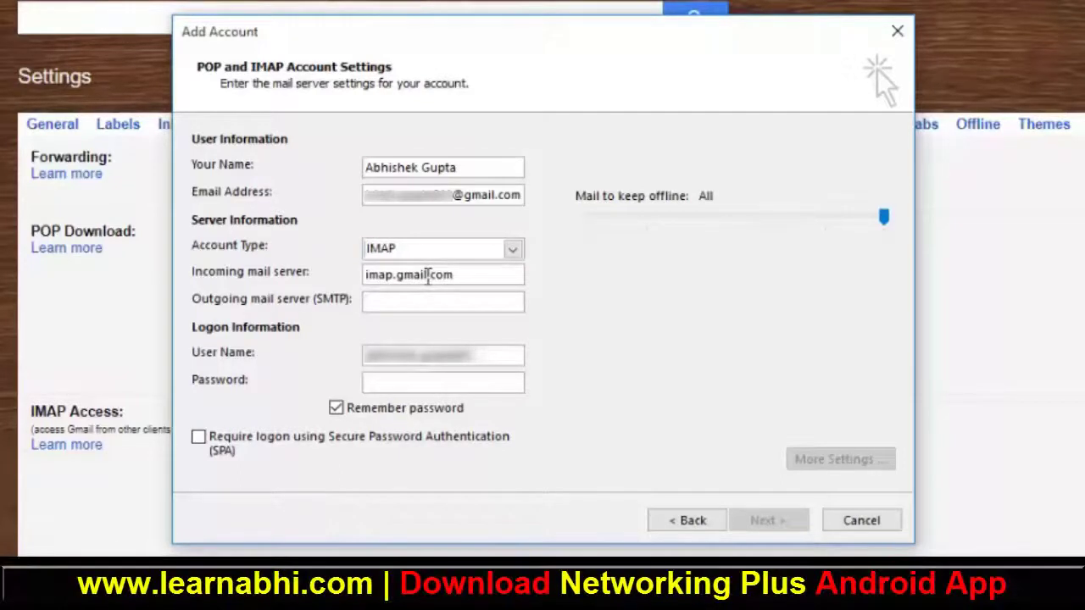
{"action": "type", "text": "smtp.gmail.com"}
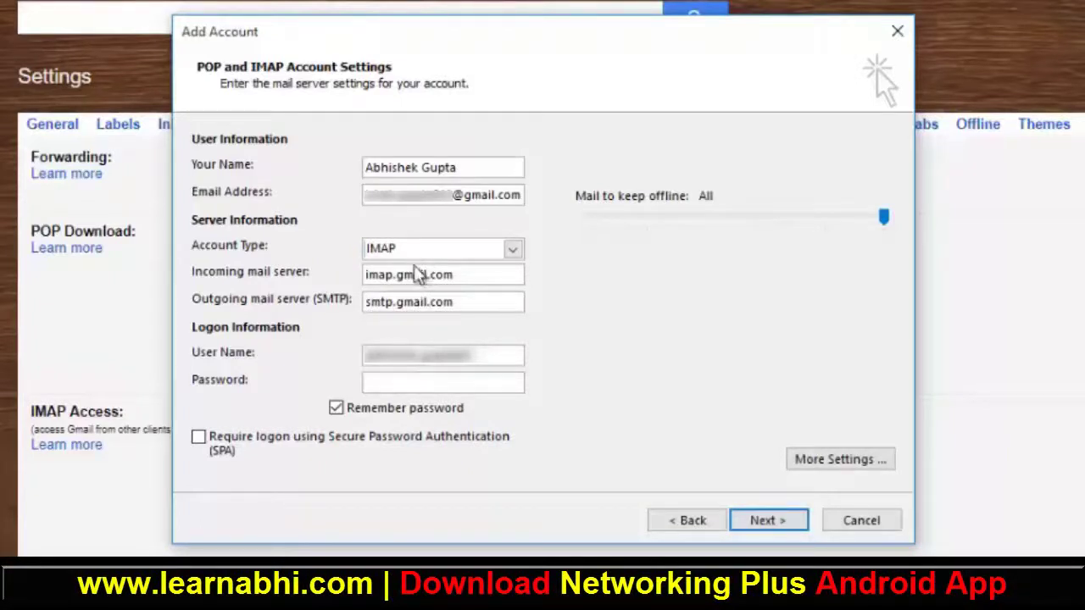
{"action": "left_click", "coordinate": [512, 250]}
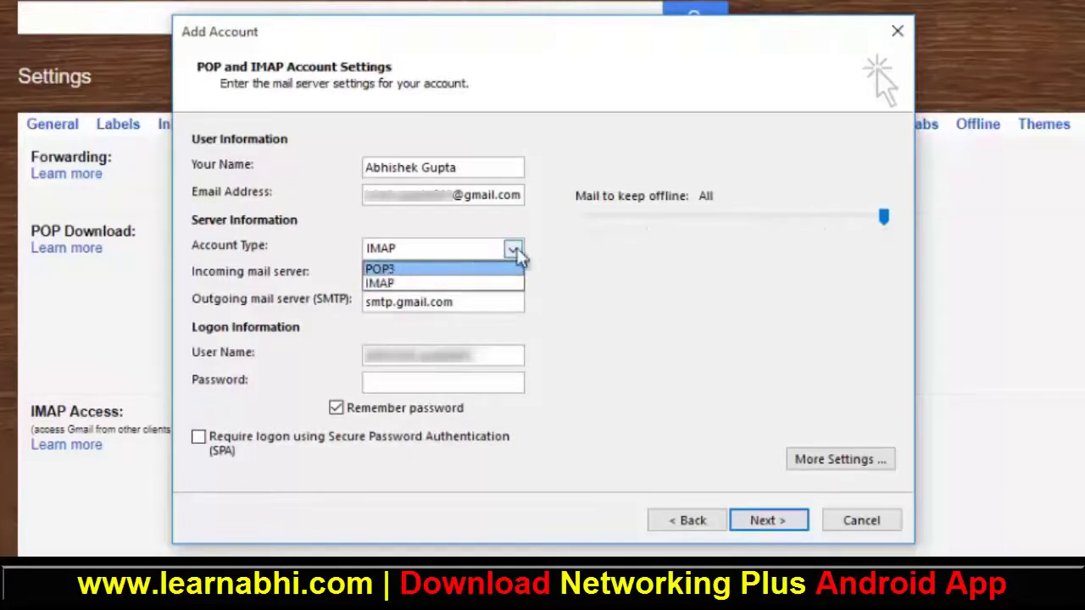
{"action": "left_click", "coordinate": [569, 259]}
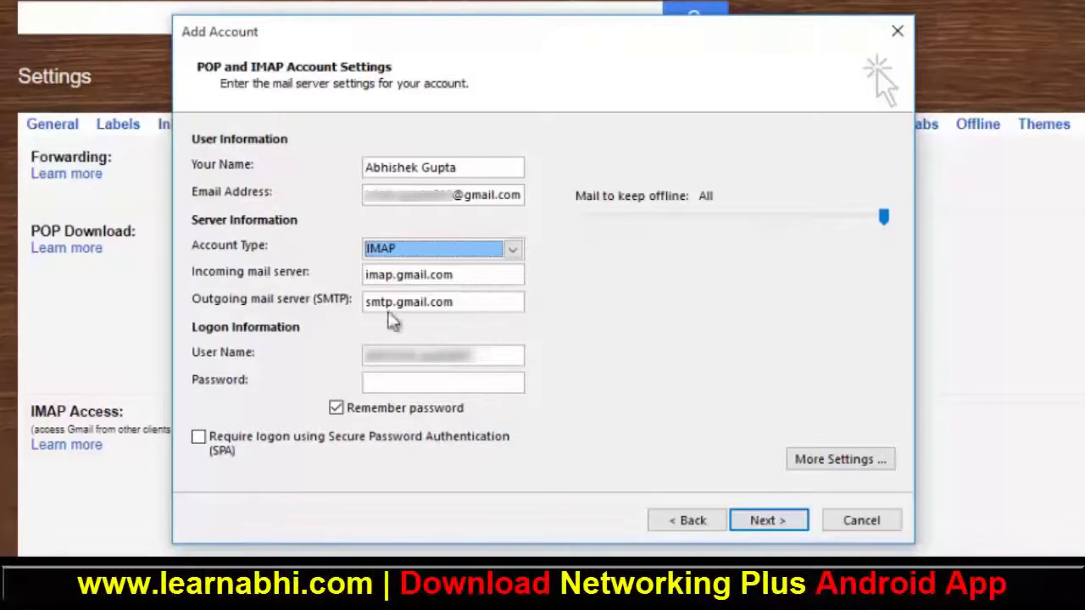
Step: Paste the e-mail address as user name, enter the password, and untick Remember password
{"action": "left_click", "coordinate": [498, 308]}
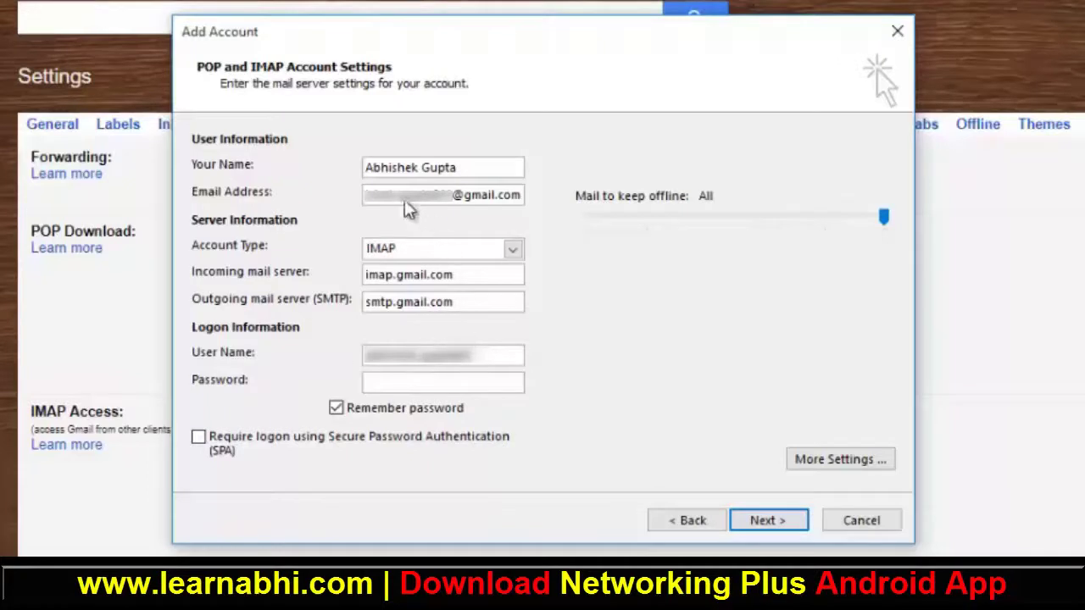
{"action": "left_click_drag", "start_coordinate": [498, 352], "coordinate": [334, 354]}
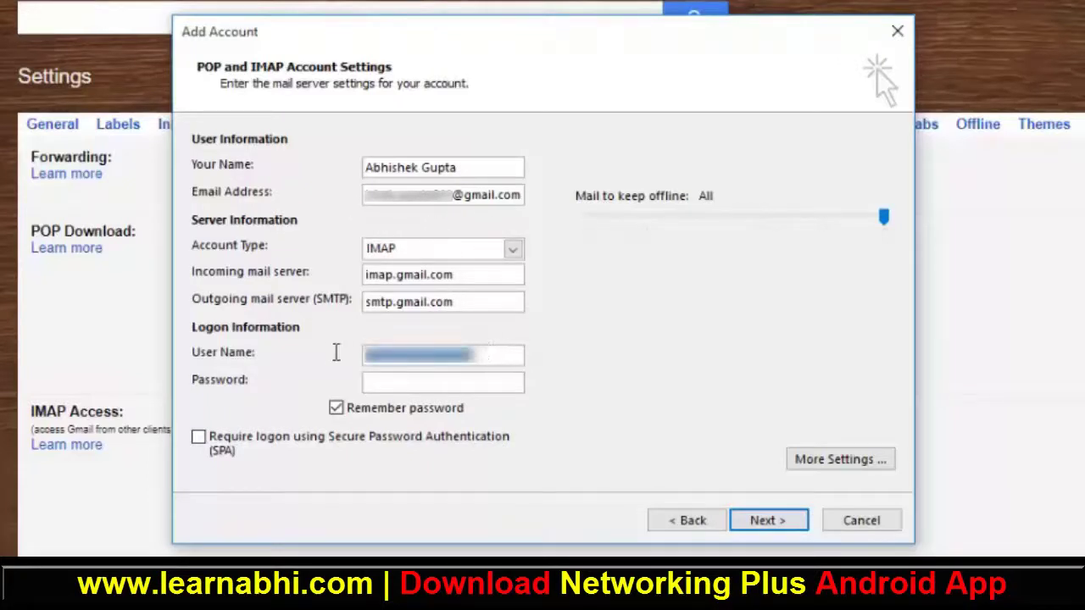
{"action": "key", "text": "ctrl+v"}
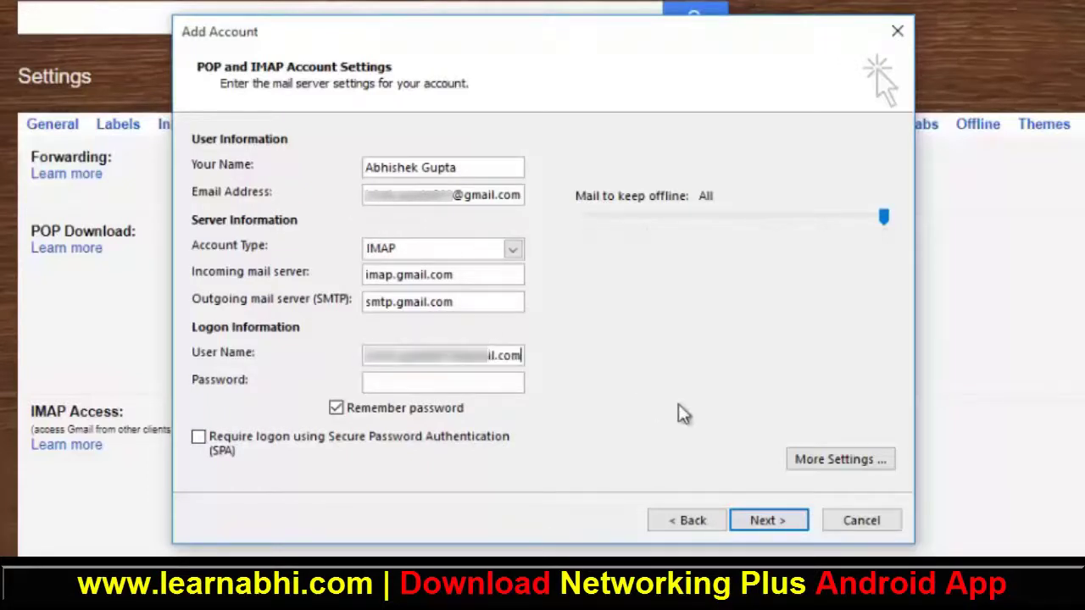
{"action": "left_click", "coordinate": [492, 384]}
{"action": "type", "text": "********"}
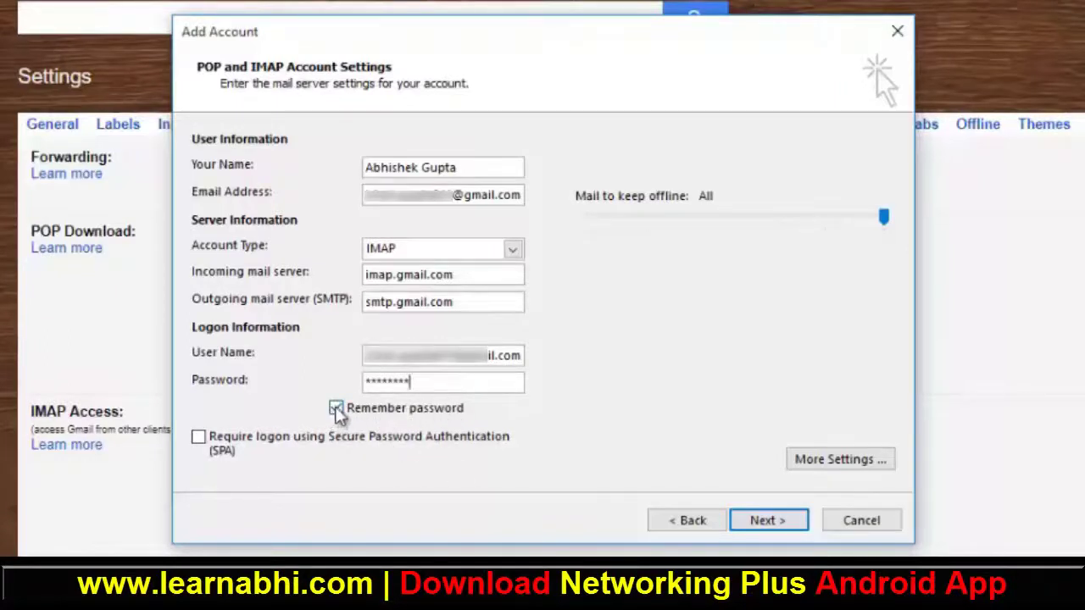
{"action": "left_click", "coordinate": [335, 408]}
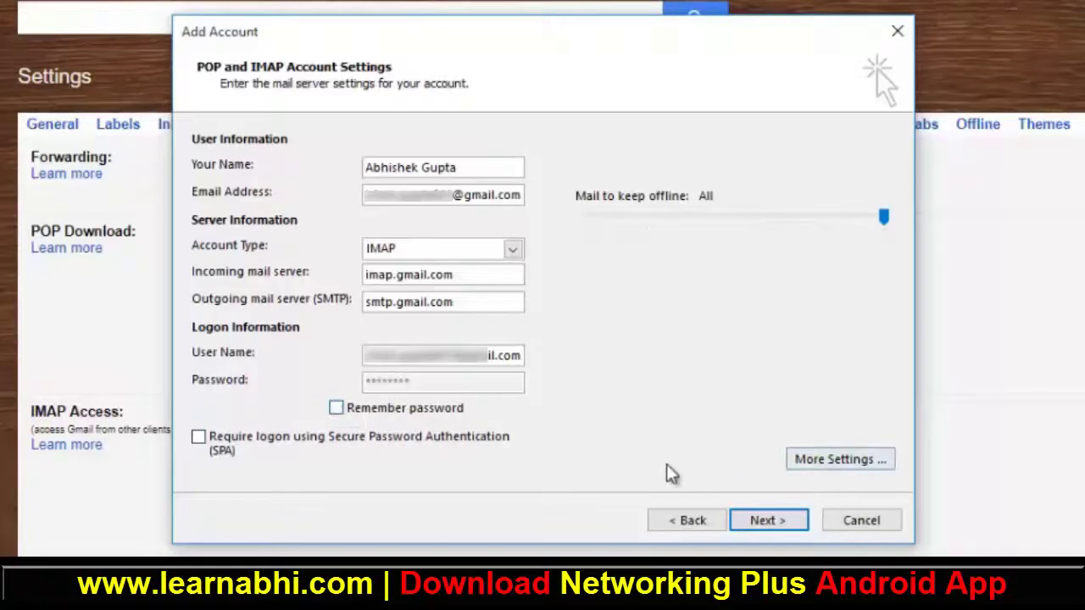
Step: Turn on 'My outgoing server (SMTP) requires authentication' in More Settings
{"action": "left_click", "coordinate": [848, 465]}
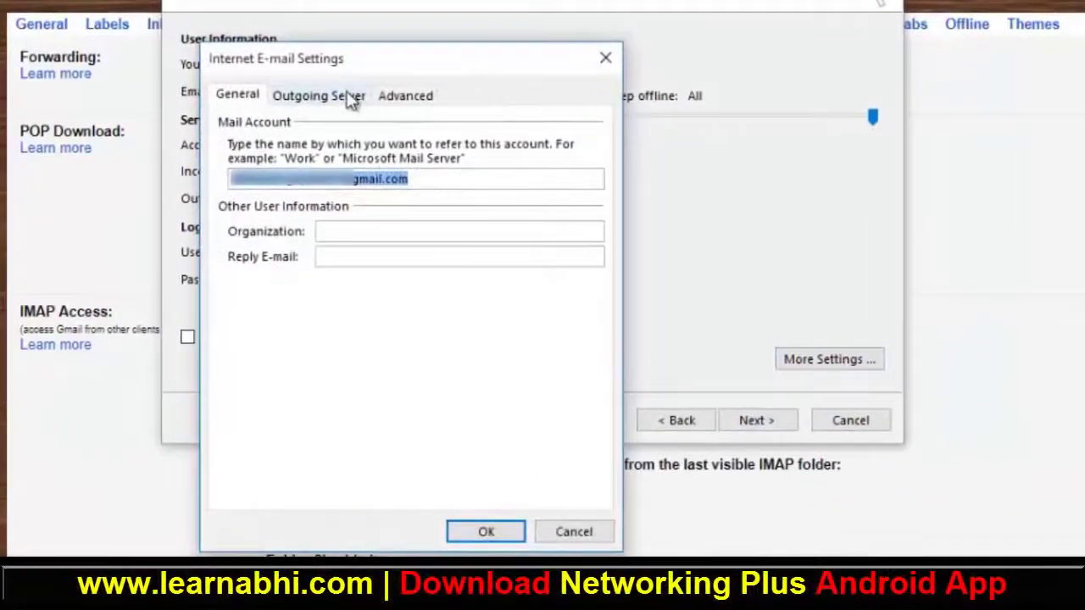
{"action": "left_click", "coordinate": [351, 99]}
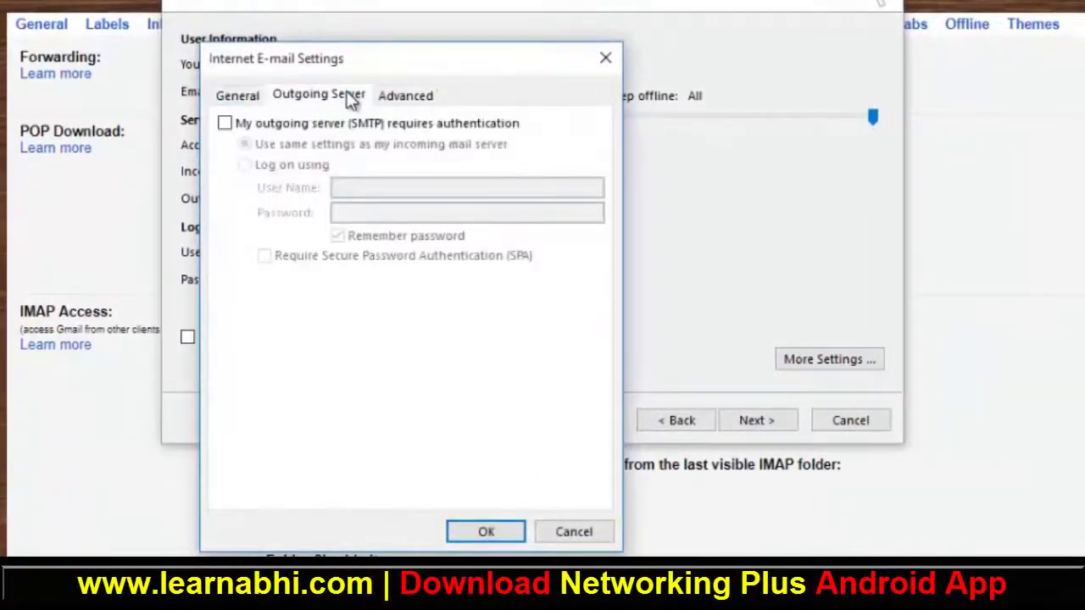
{"action": "left_click", "coordinate": [224, 123]}
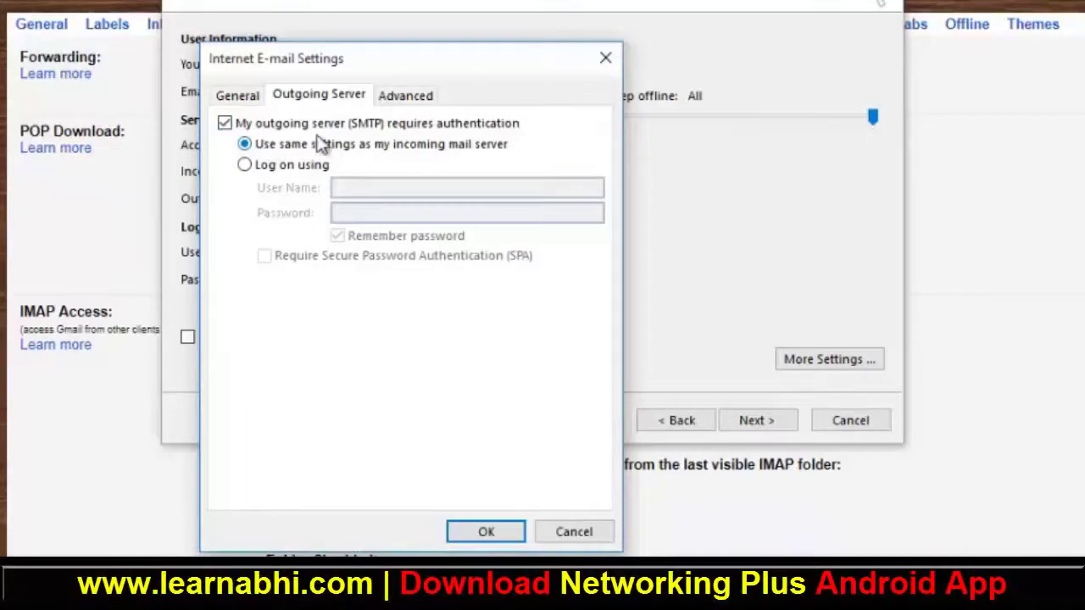
Step: Set incoming IMAP to SSL on port 993 and outgoing SMTP to SSL on port 465
{"action": "left_click", "coordinate": [424, 96]}
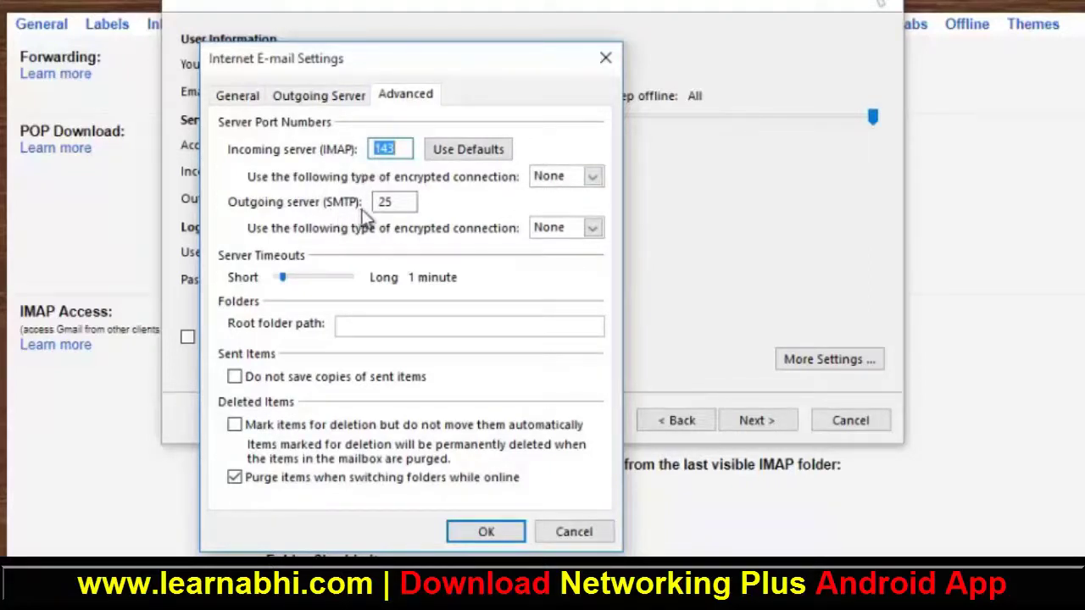
{"action": "left_click", "coordinate": [568, 186]}
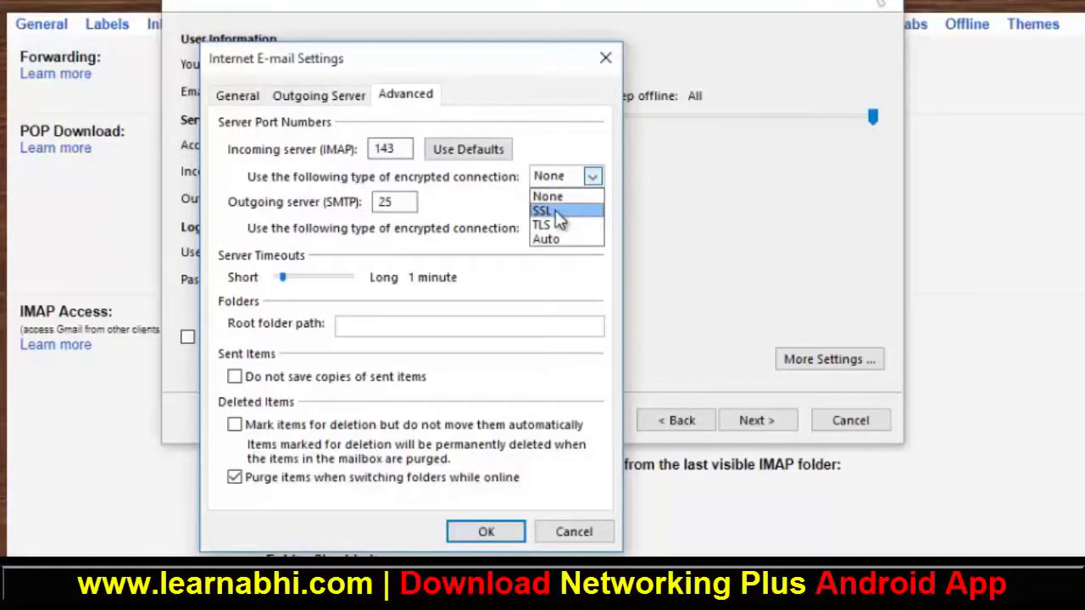
{"action": "left_click", "coordinate": [555, 211]}
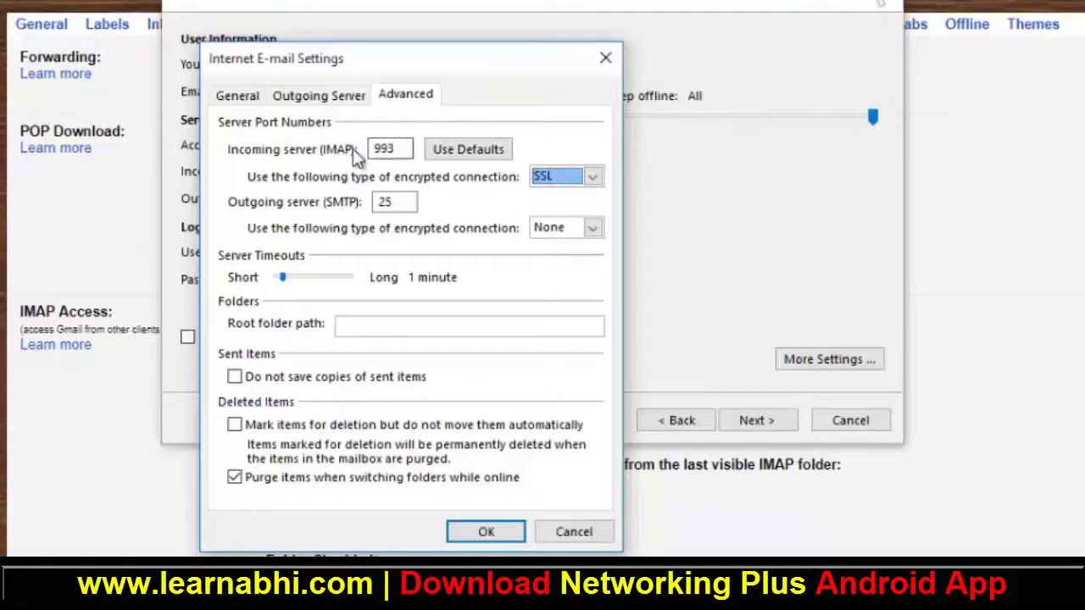
{"action": "left_click", "coordinate": [557, 230]}
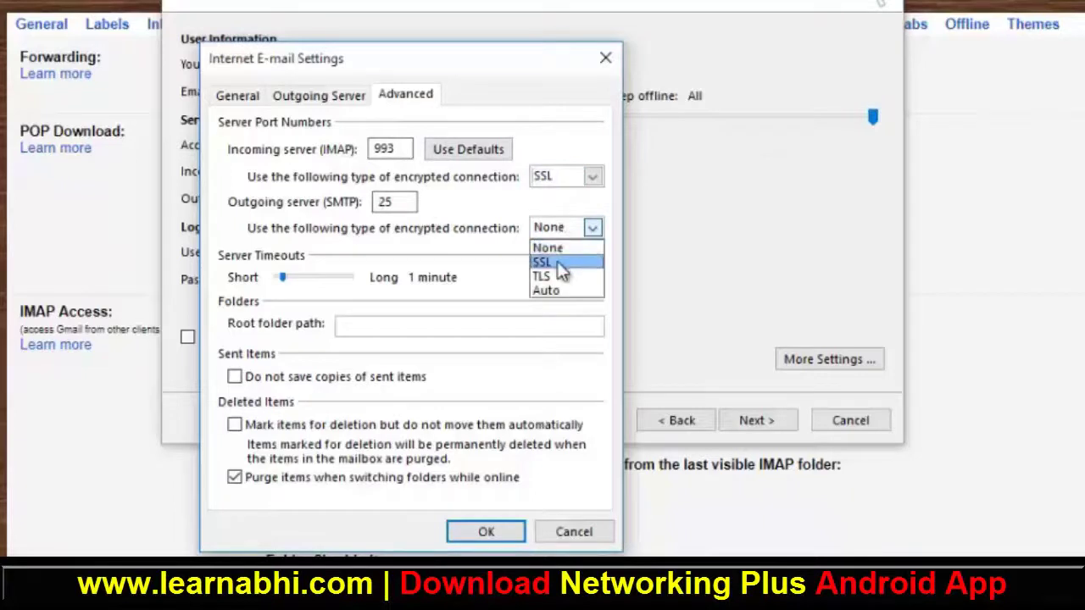
{"action": "left_click", "coordinate": [559, 267]}
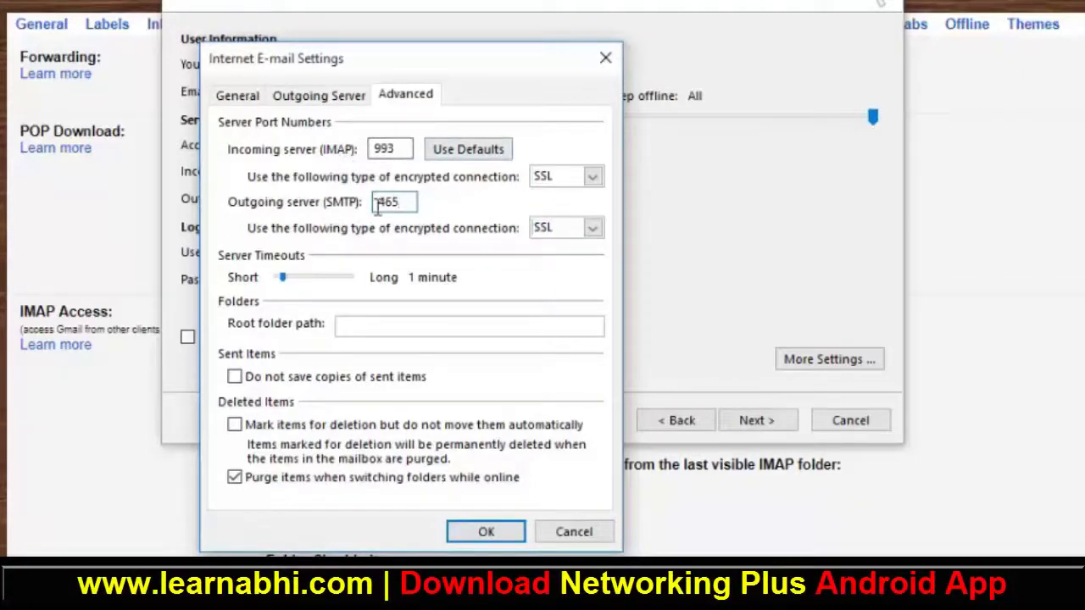
{"action": "left_click", "coordinate": [485, 532]}
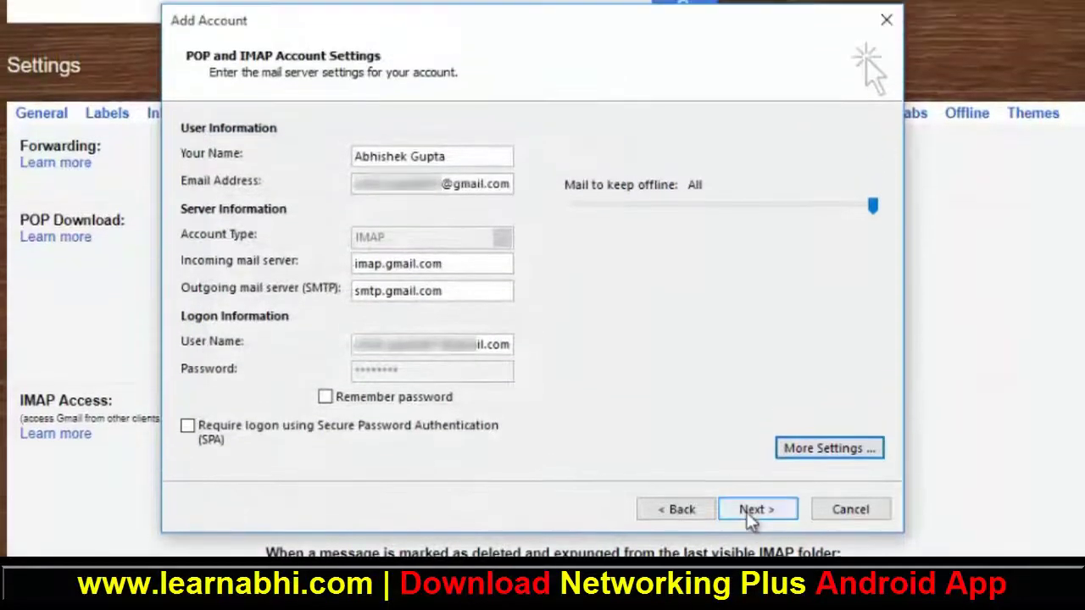
Step: Run the account test, supplying the IMAP password, and close the successful test results
{"action": "left_click", "coordinate": [750, 512]}
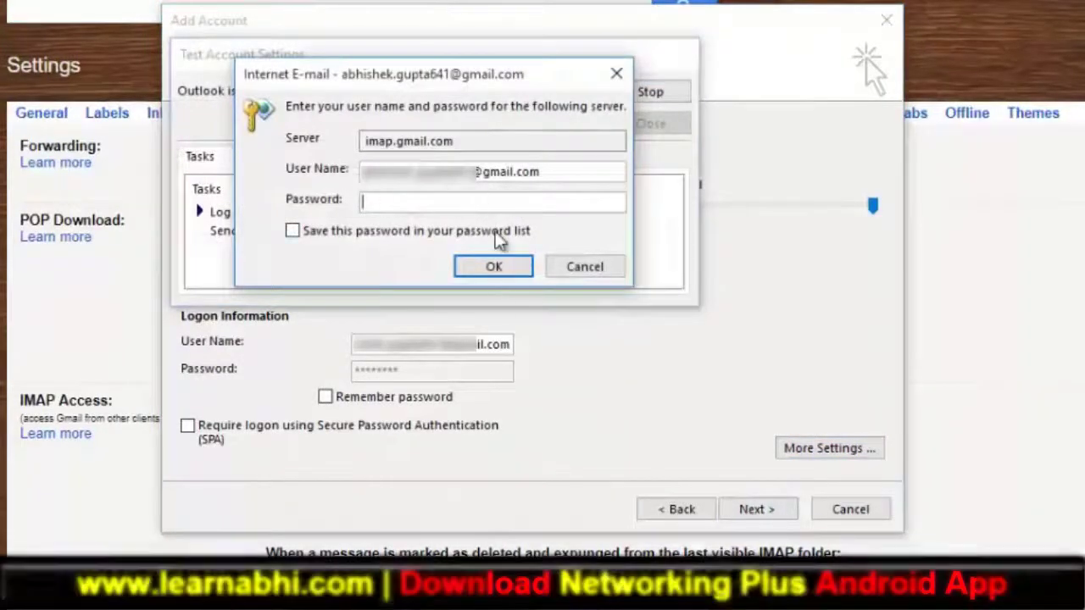
{"action": "type", "text": "****"}
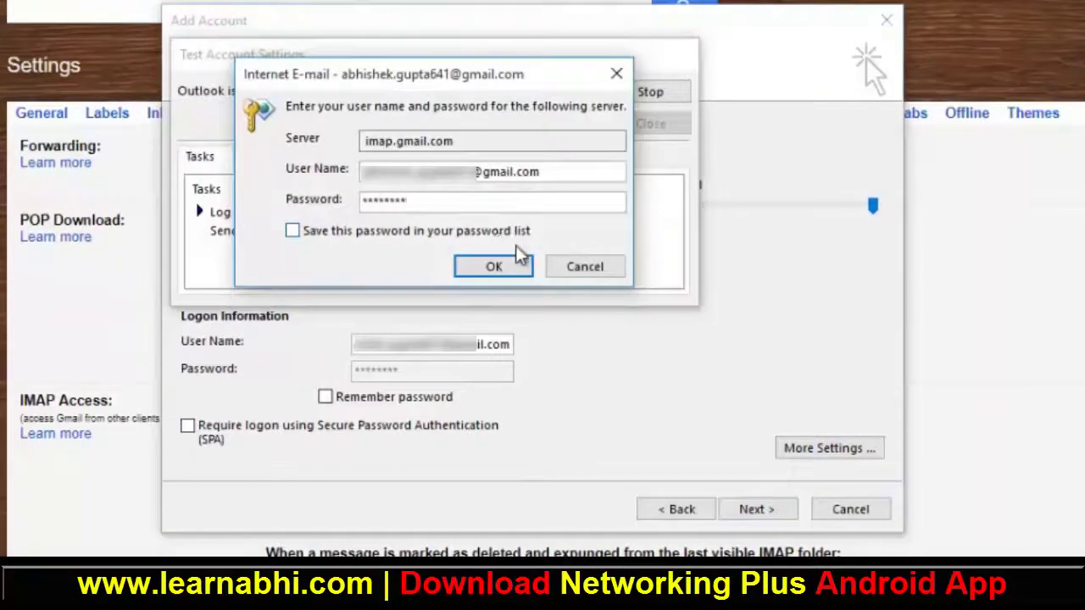
{"action": "left_click", "coordinate": [501, 268]}
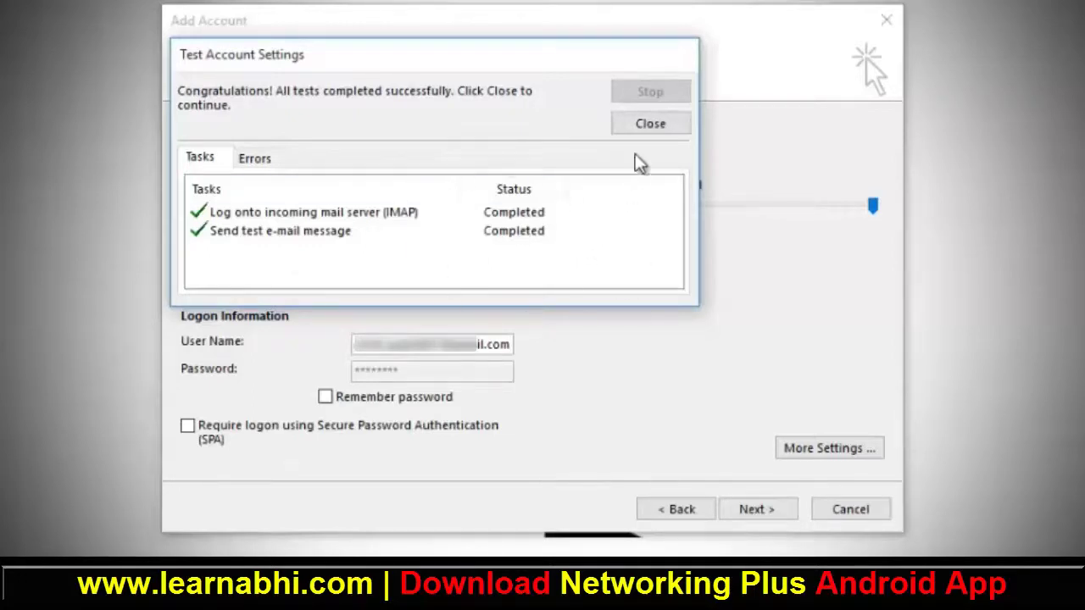
{"action": "left_click", "coordinate": [651, 125]}
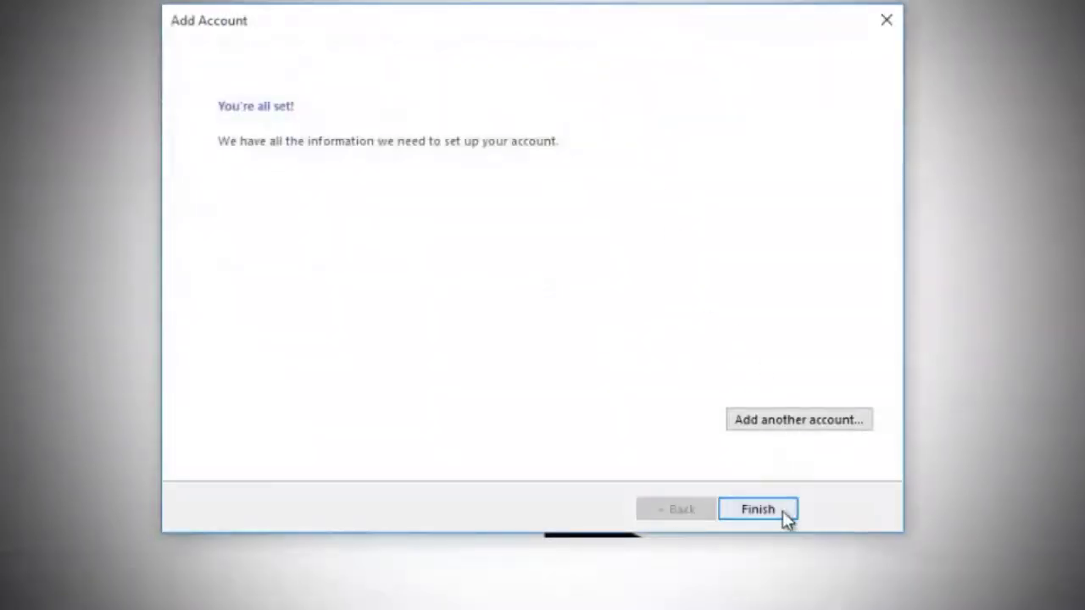
Step: Finish the wizard, run Send/Receive All Folders, and scroll through the synced Gmail inbox
{"action": "left_click", "coordinate": [785, 512]}
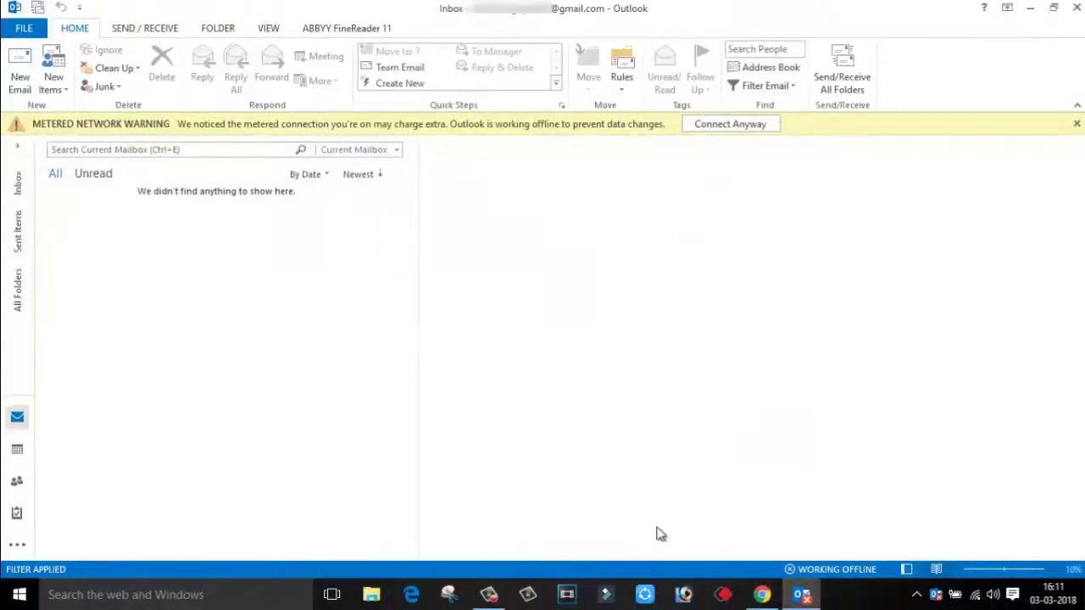
{"action": "left_click", "coordinate": [144, 29]}
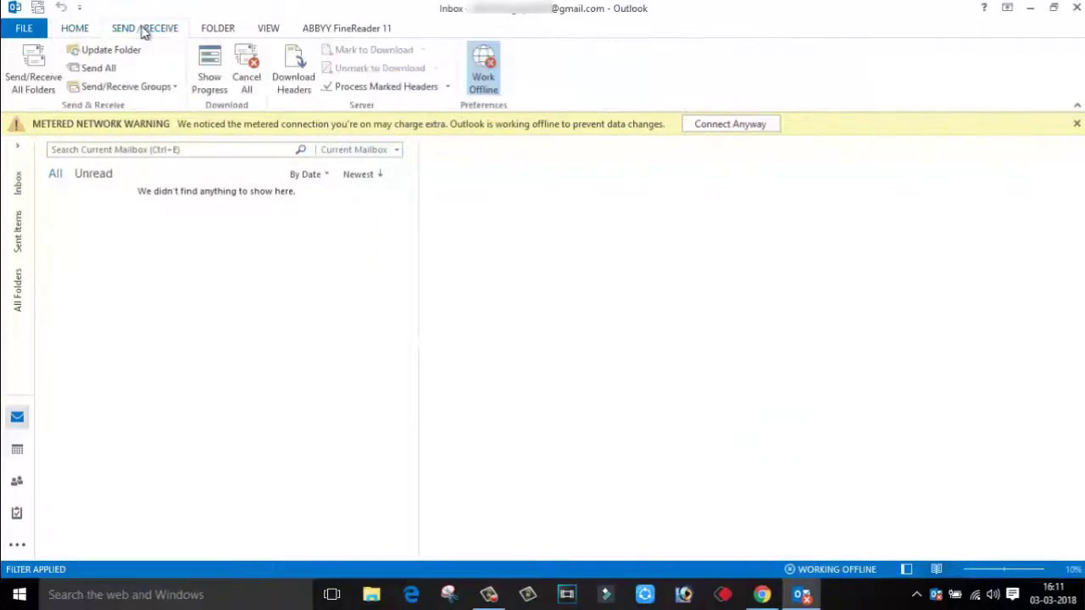
{"action": "left_click", "coordinate": [32, 70]}
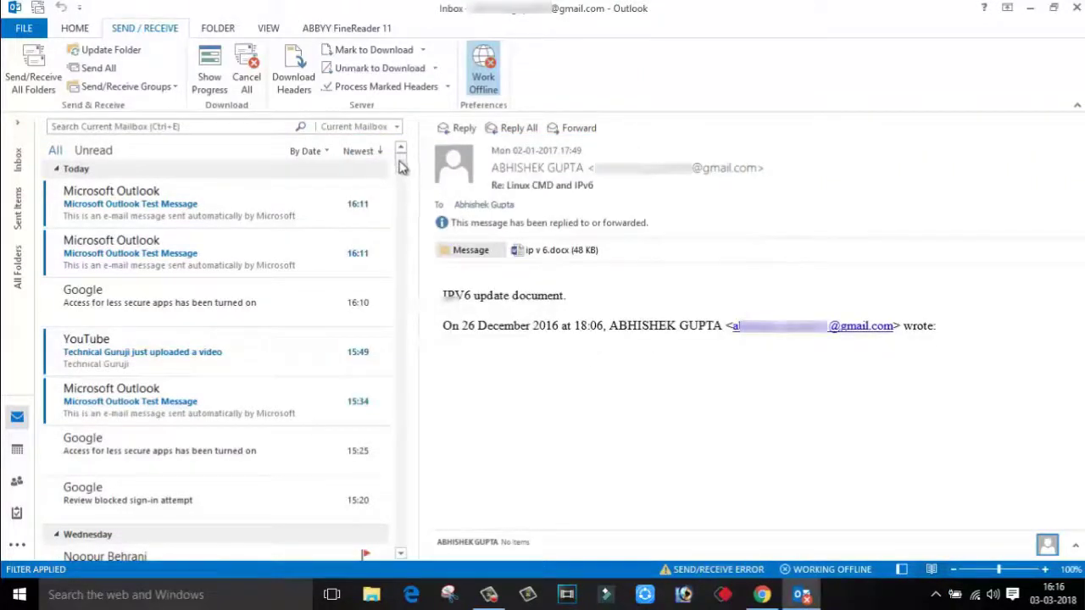
{"action": "mouse_move", "coordinate": [403, 166]}
{"action": "left_mouse_down"}
{"action": "mouse_move", "coordinate": [401, 407]}
{"action": "mouse_move", "coordinate": [402, 161]}
{"action": "left_mouse_up"}
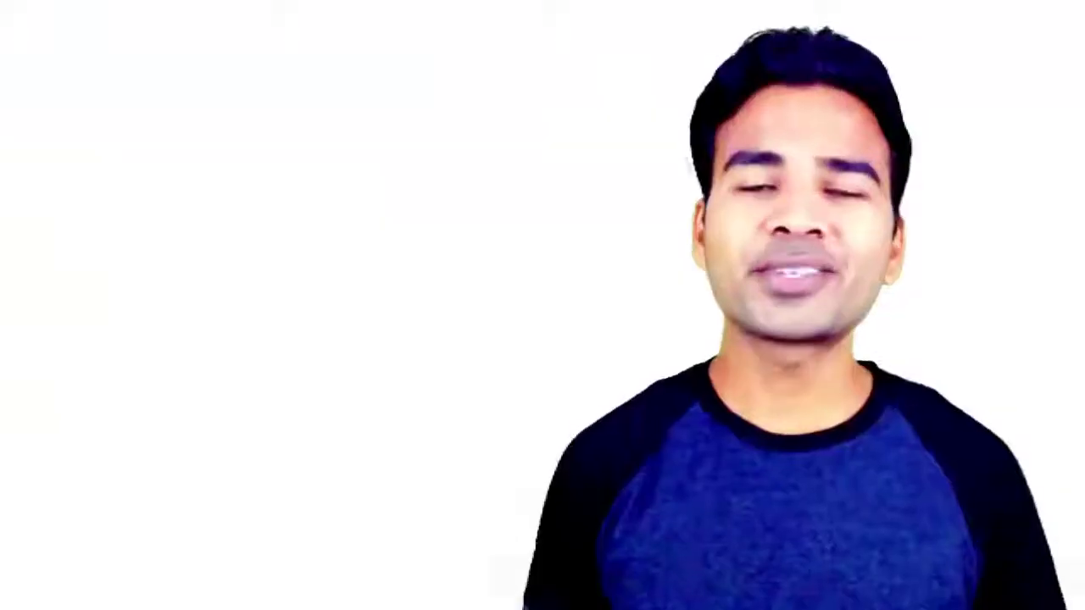